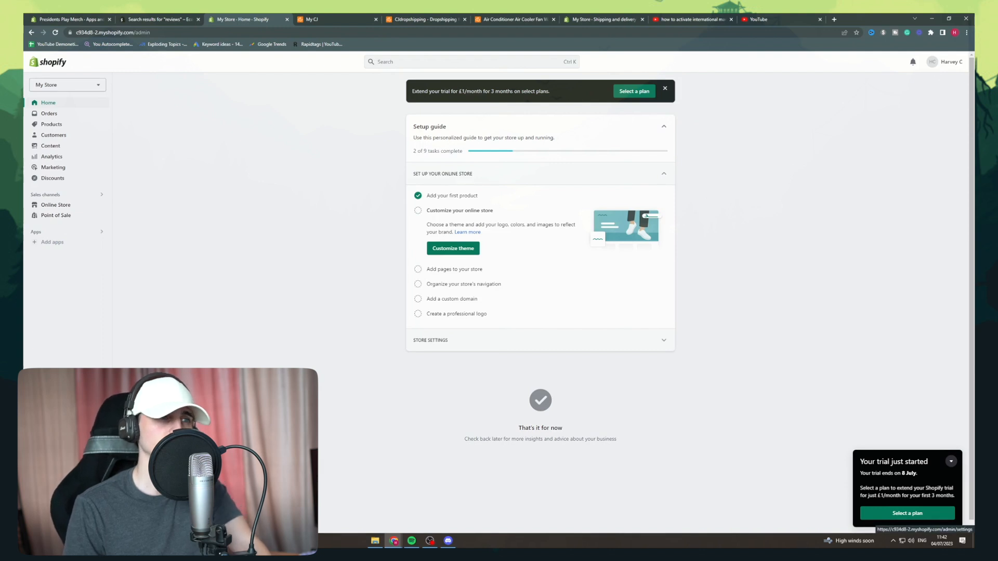
# Set the International market's status to Active in the store's market settings and save the change.
pyautogui.click(49, 520)
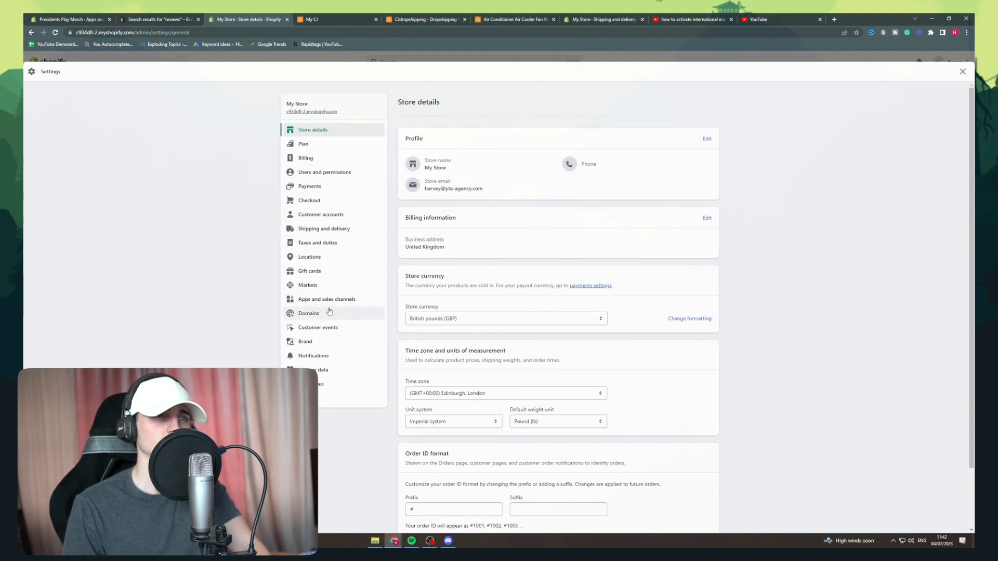
pyautogui.click(317, 285)
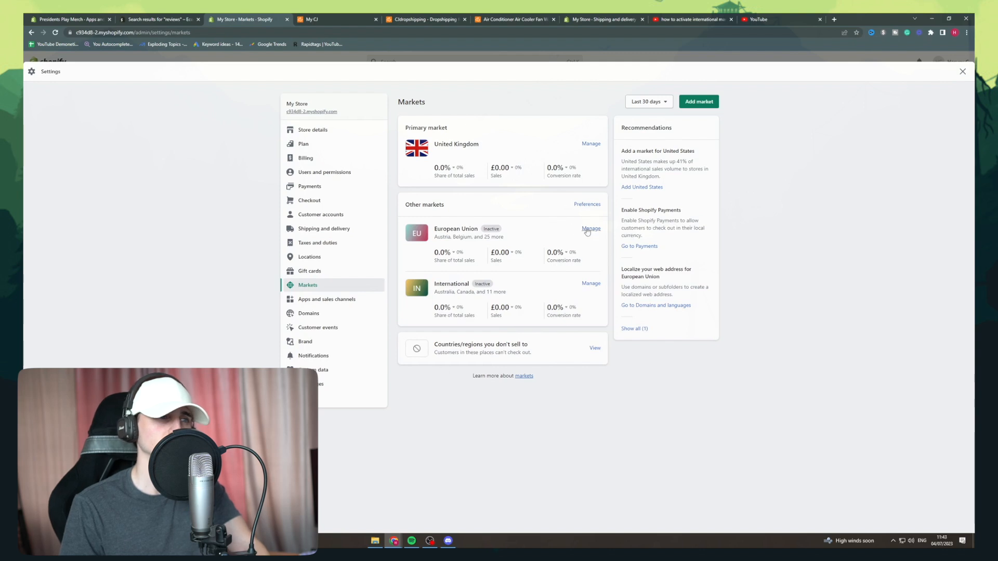
pyautogui.click(588, 284)
pyautogui.click(664, 151)
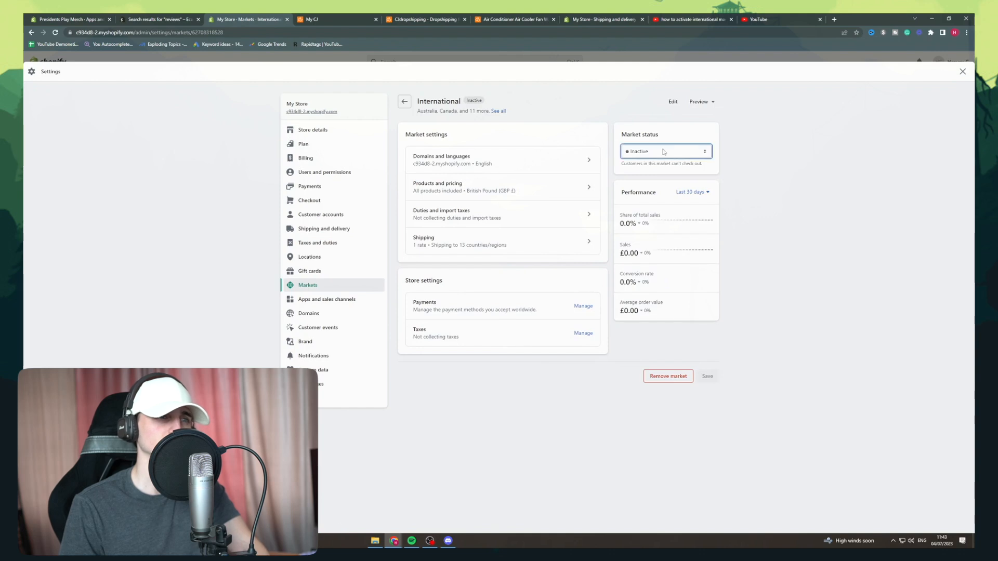
pyautogui.click(663, 151)
pyautogui.click(658, 160)
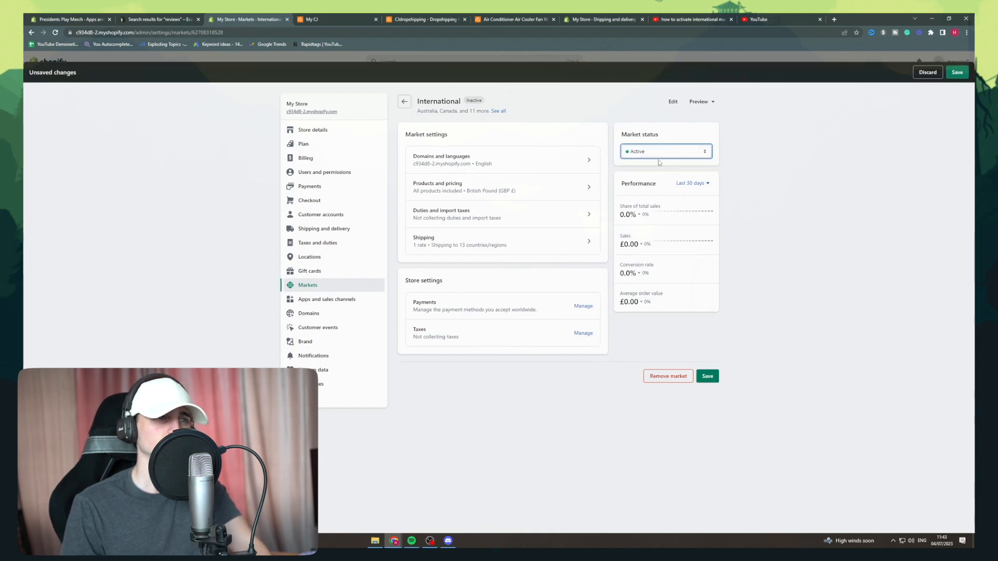
pyautogui.click(708, 377)
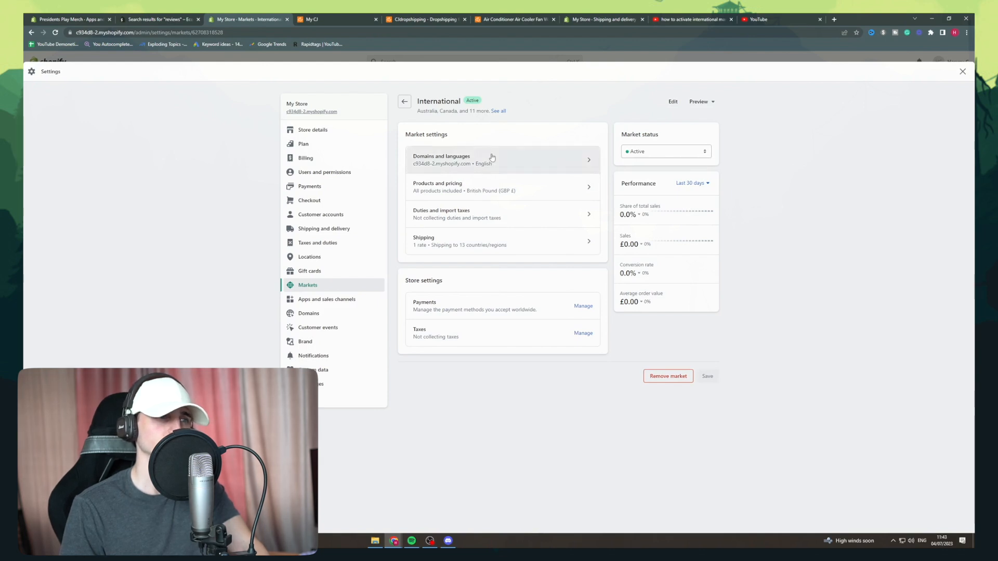
# Review the International market's domains and languages settings, including its domain options and market languages.
pyautogui.click(492, 157)
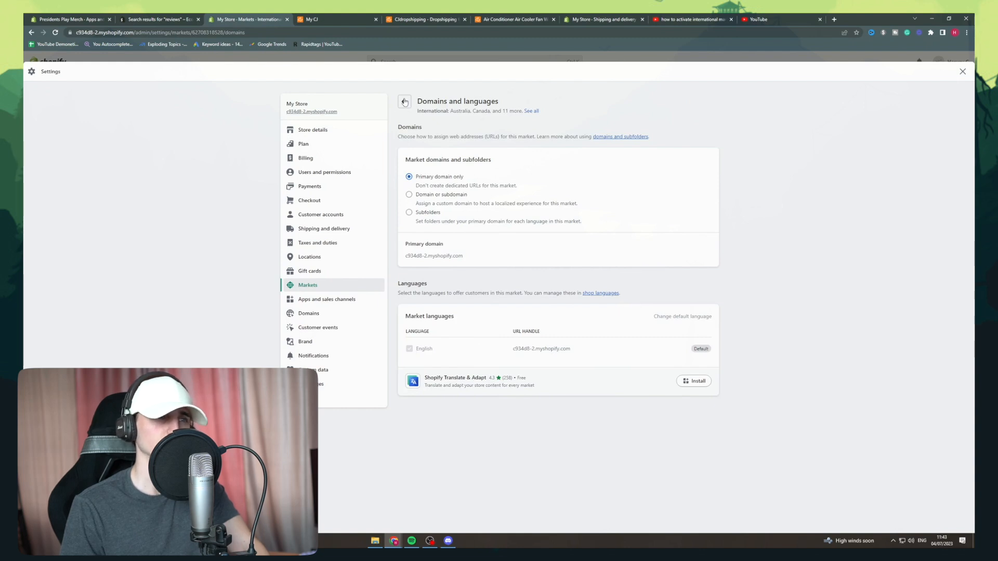
pyautogui.doubleClick(457, 112)
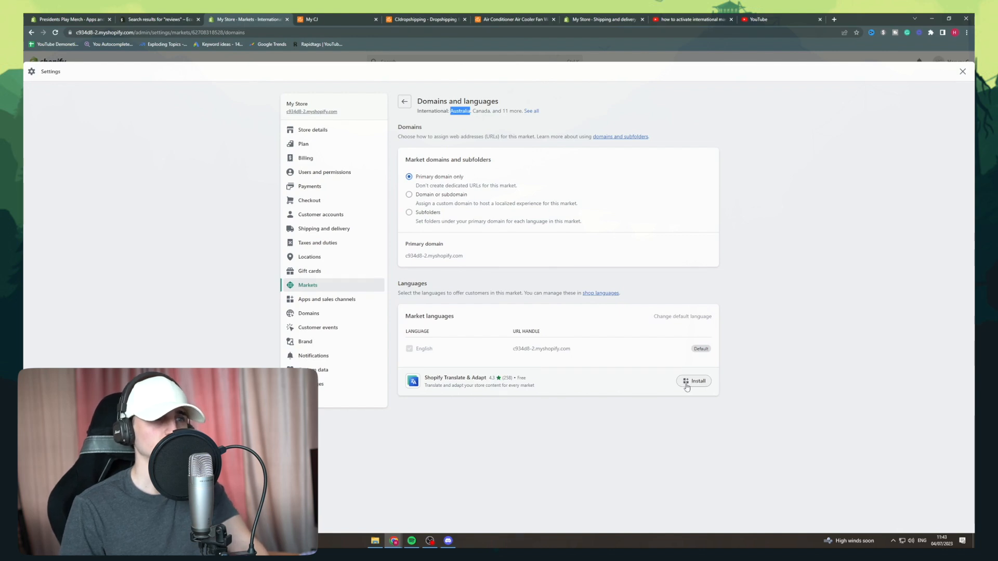
pyautogui.click(406, 106)
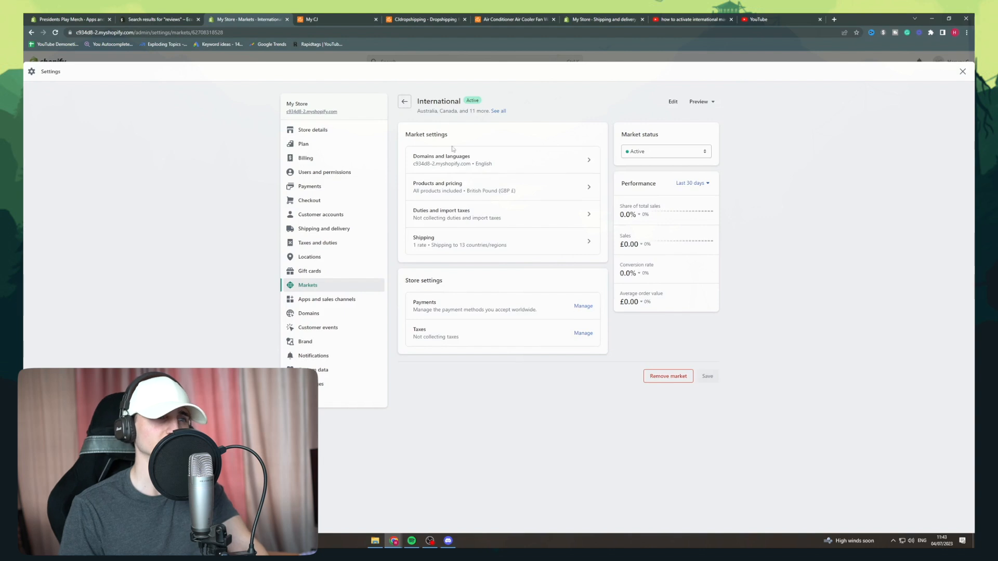
# Try the International market's price adjustment as Price decrease and switch it back to Price increase.
pyautogui.click(471, 185)
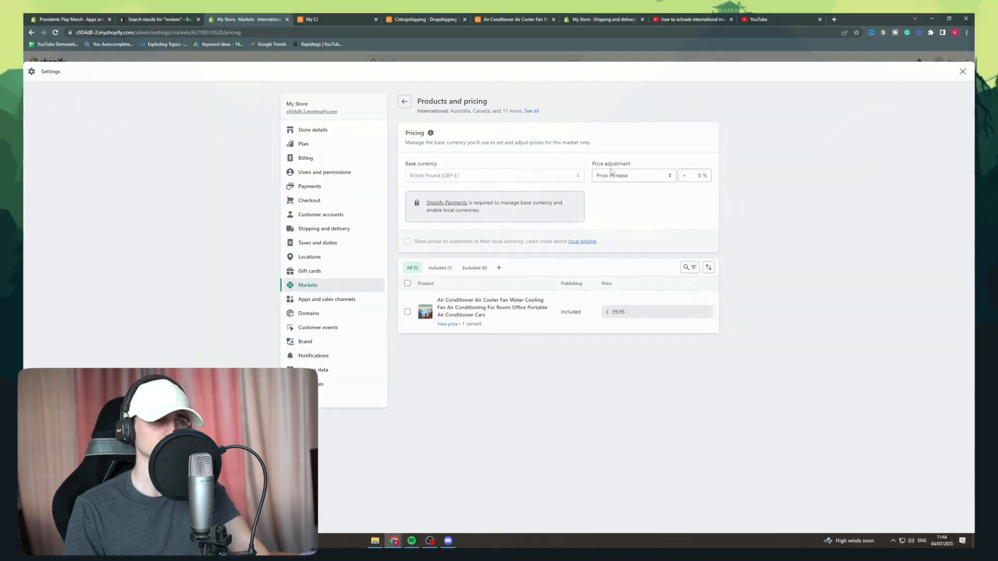
pyautogui.click(611, 172)
pyautogui.click(614, 185)
pyautogui.click(700, 177)
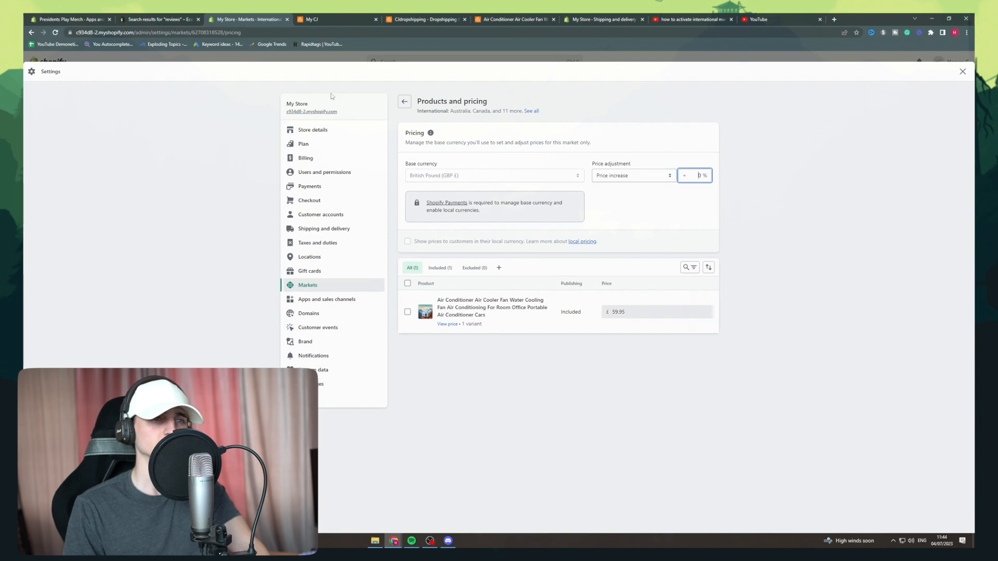
pyautogui.click(603, 176)
pyautogui.click(609, 185)
pyautogui.click(656, 176)
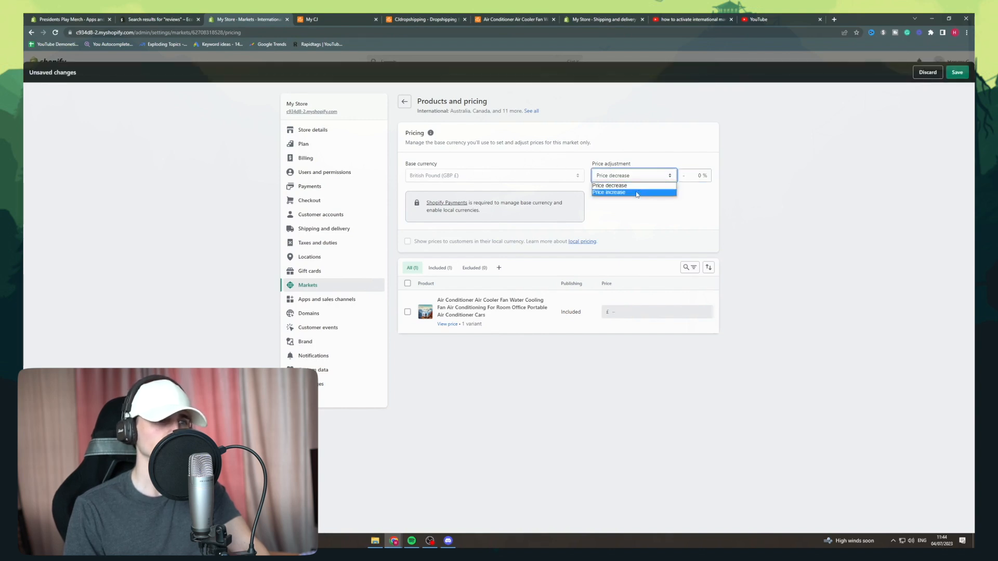
pyautogui.click(637, 193)
pyautogui.click(607, 175)
pyautogui.click(611, 186)
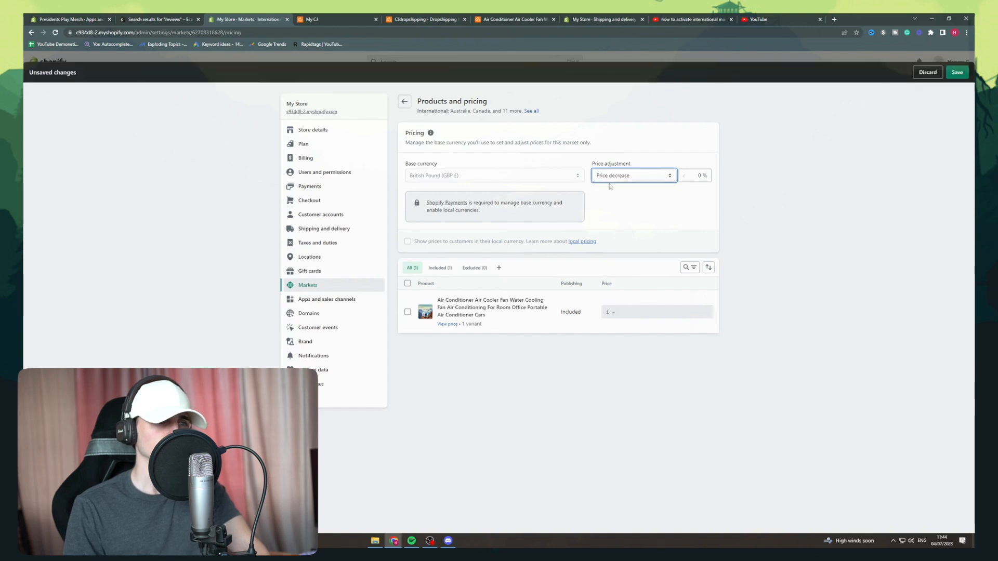
pyautogui.click(624, 177)
pyautogui.click(619, 194)
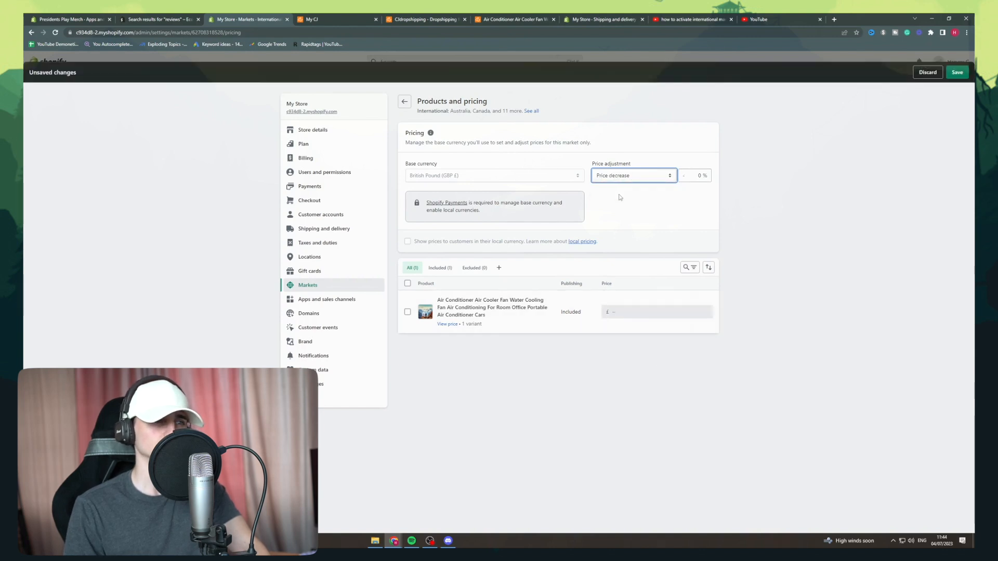
pyautogui.click(405, 102)
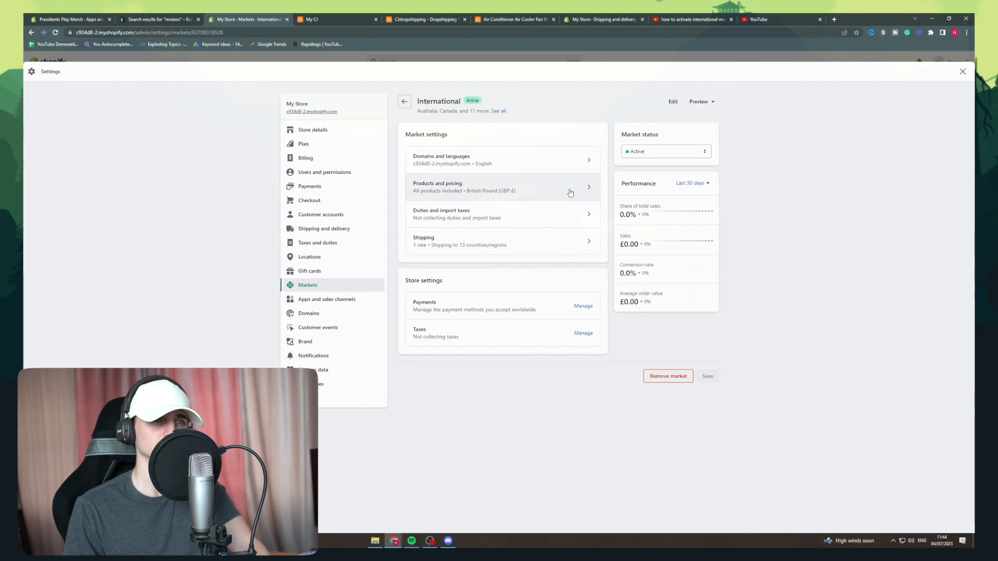
# Examine the International market's duties and import taxes by country and its shipping rate for Australia.
pyautogui.click(576, 216)
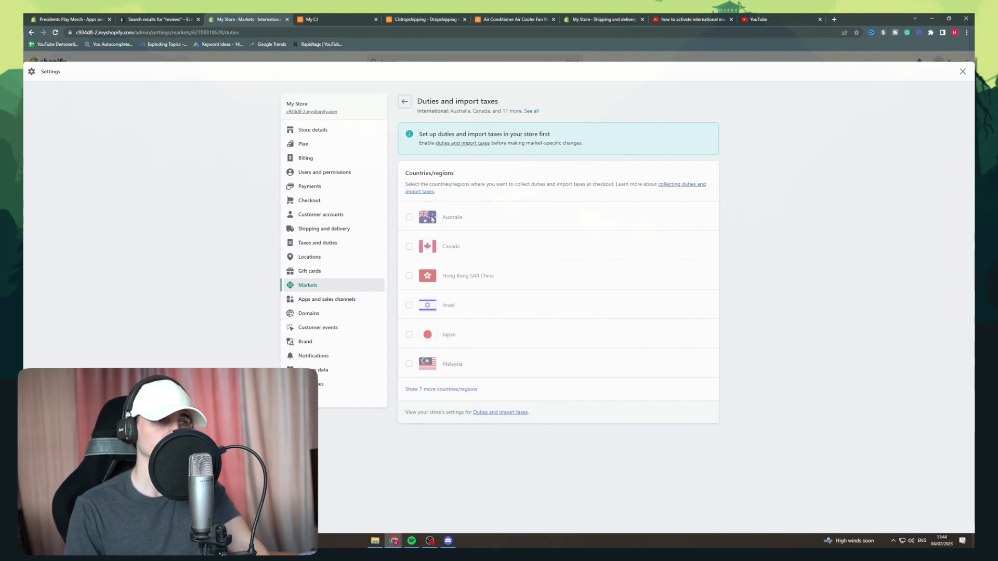
pyautogui.click(404, 103)
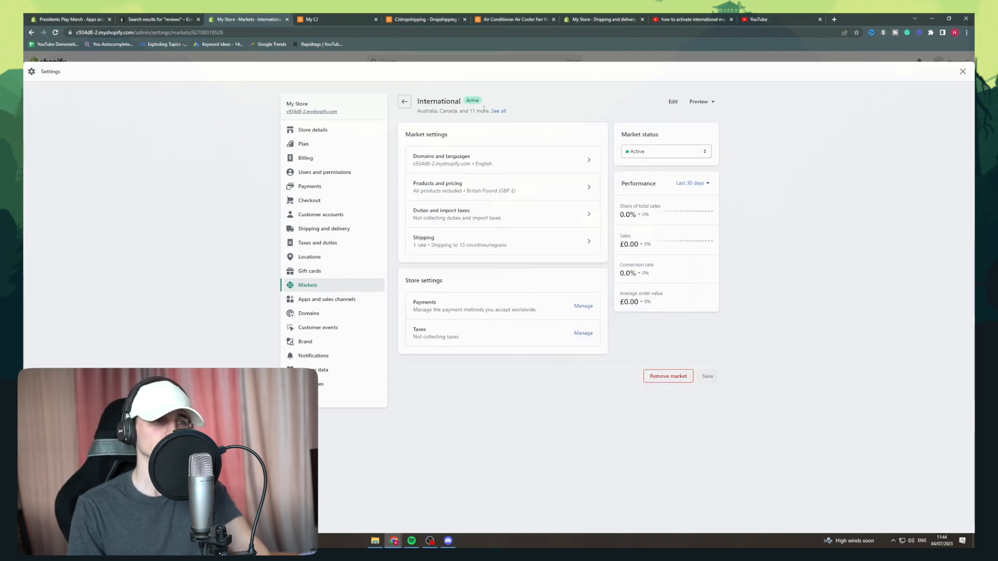
pyautogui.click(474, 242)
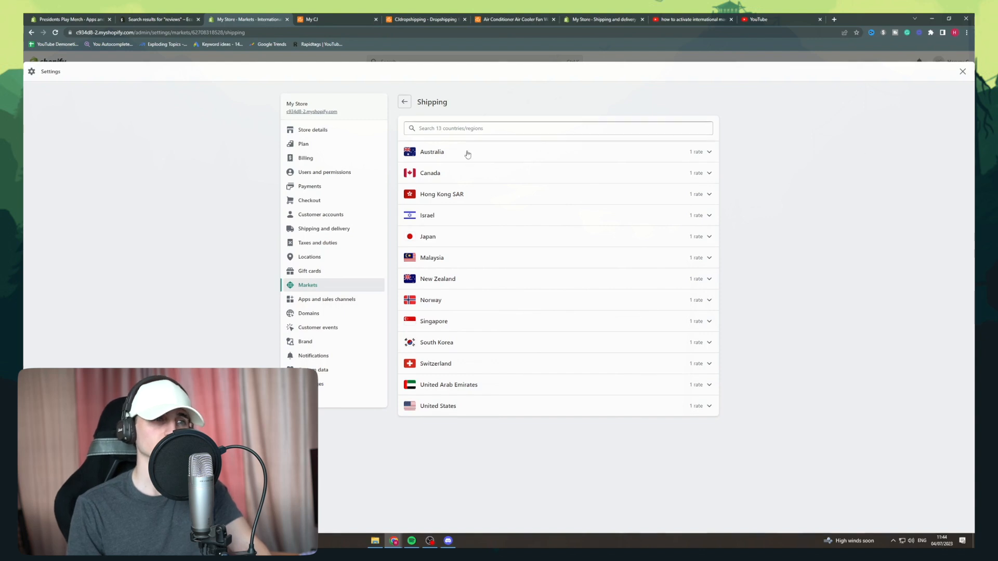
pyautogui.click(686, 153)
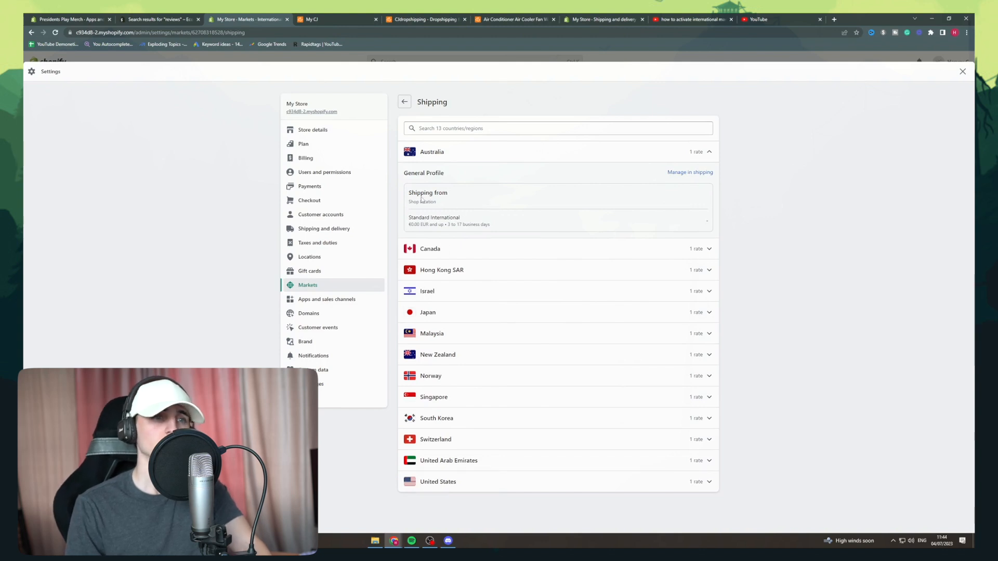
# Inspect the shipping zones and rates in the General profile, and return to the International market's overview.
pyautogui.click(689, 173)
pyautogui.click(328, 18)
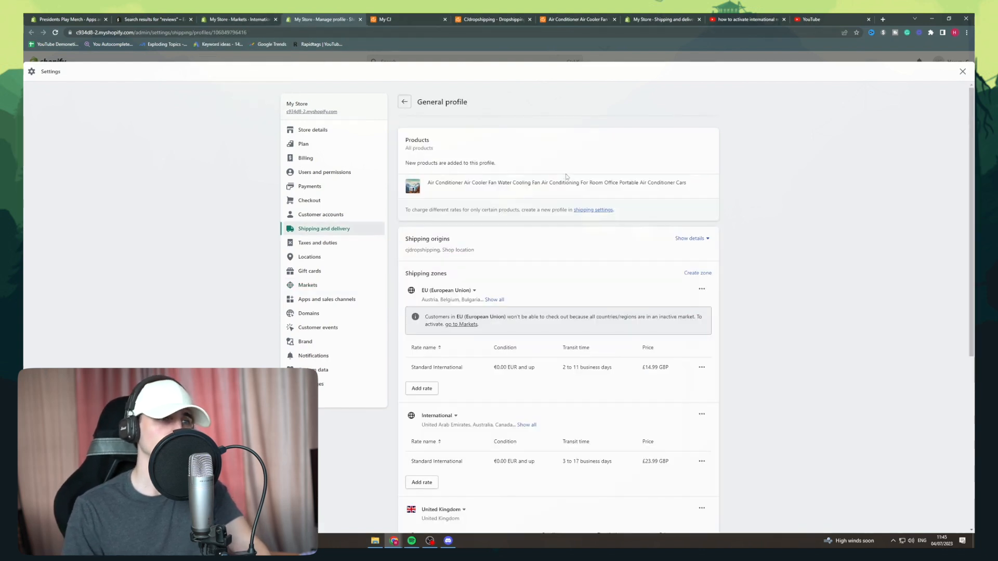
pyautogui.scroll(-2, 566, 282)
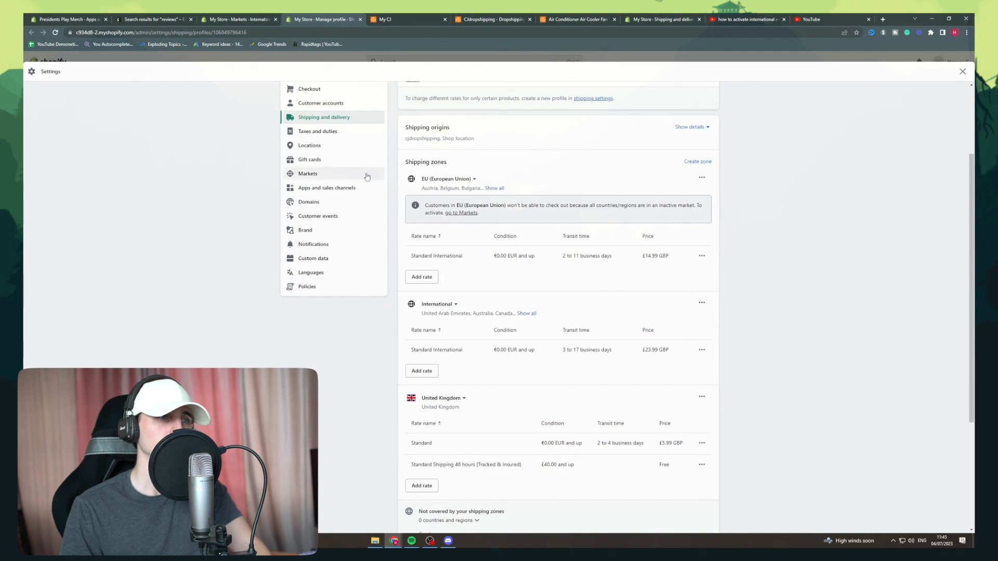
pyautogui.click(226, 19)
pyautogui.click(399, 104)
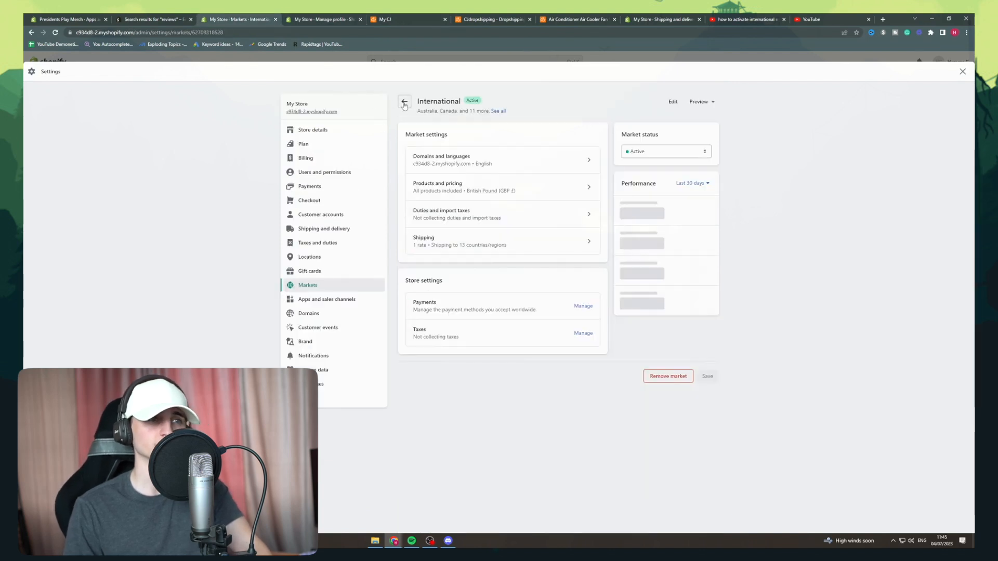
# Open the new rate form for the International zone in the General shipping profile and close it without adding a rate.
pyautogui.click(301, 20)
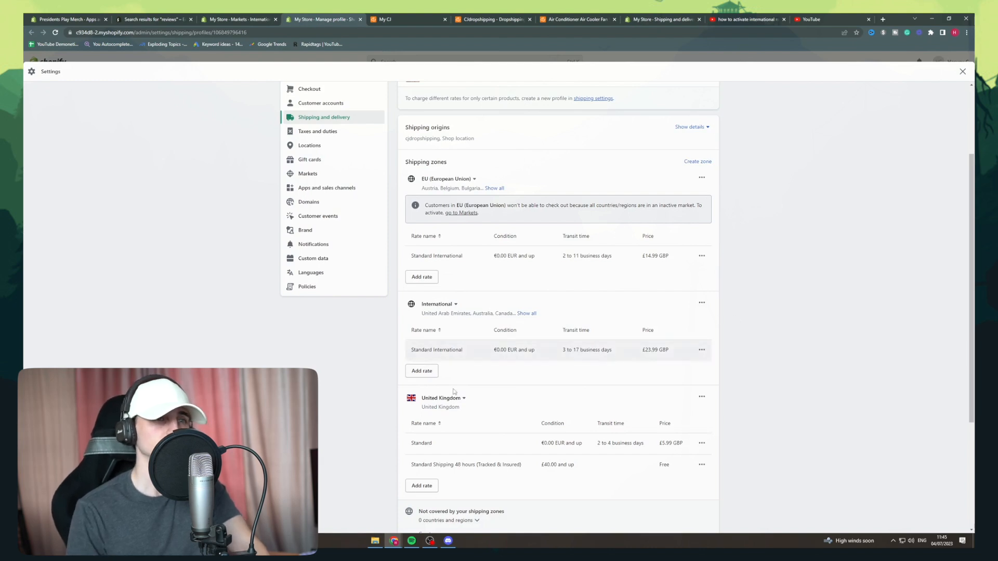
pyautogui.click(425, 372)
pyautogui.click(603, 221)
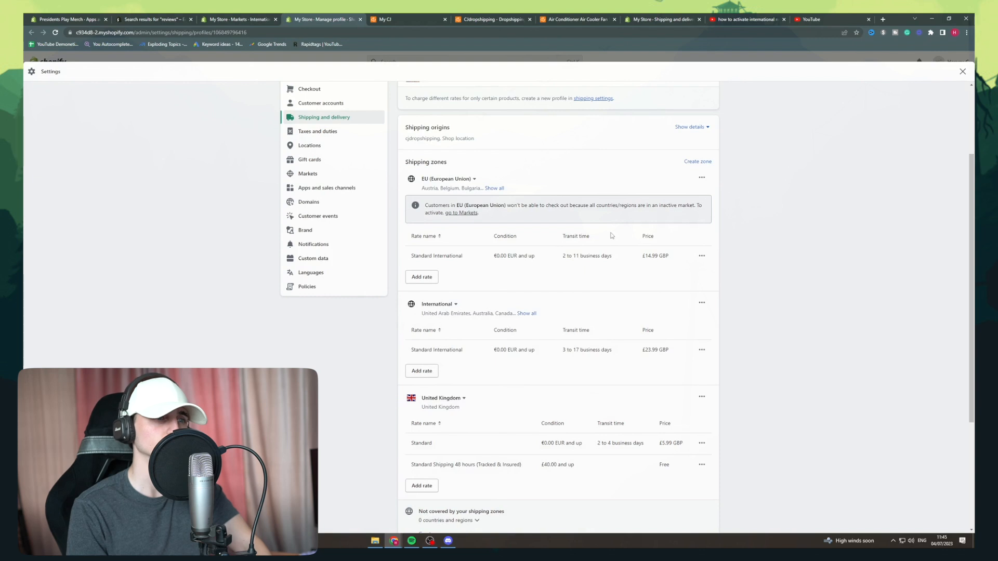
pyautogui.scroll(3, 612, 237)
# Look at the store's payment settings from the International market page and return to the market.
pyautogui.click(255, 20)
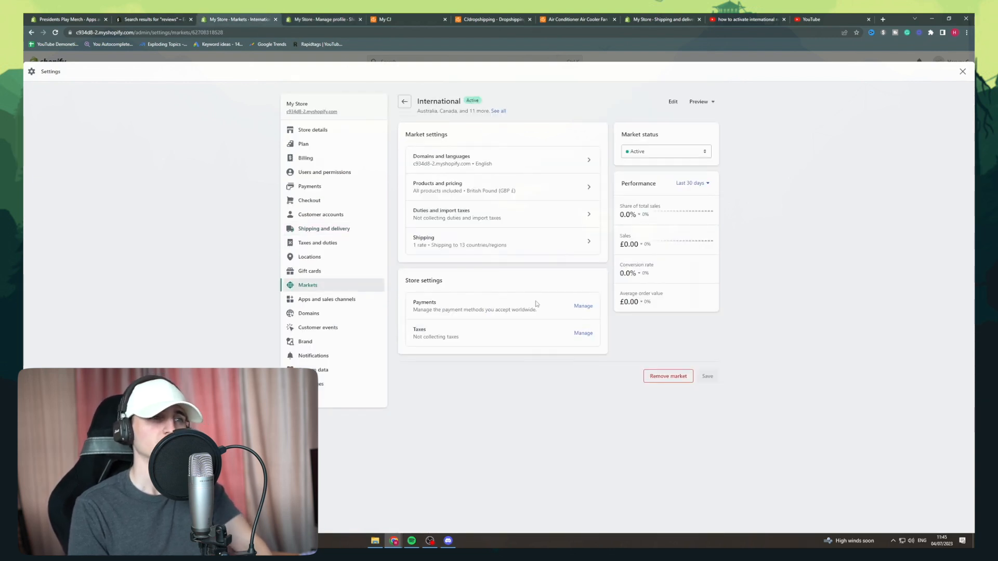
pyautogui.click(583, 307)
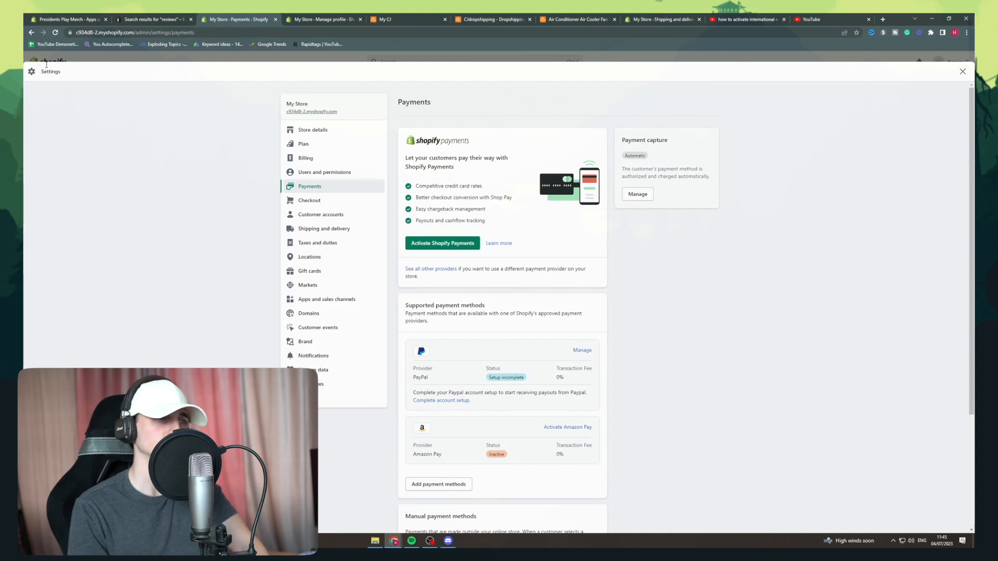
pyautogui.click(31, 32)
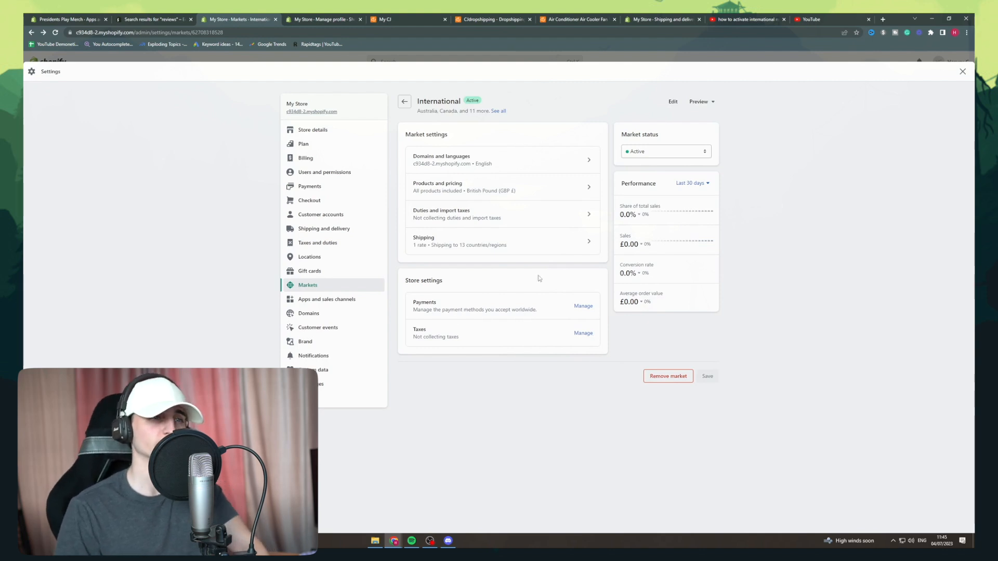
# Examine the International market's editable name, included countries/regions and market handle.
pyautogui.click(672, 101)
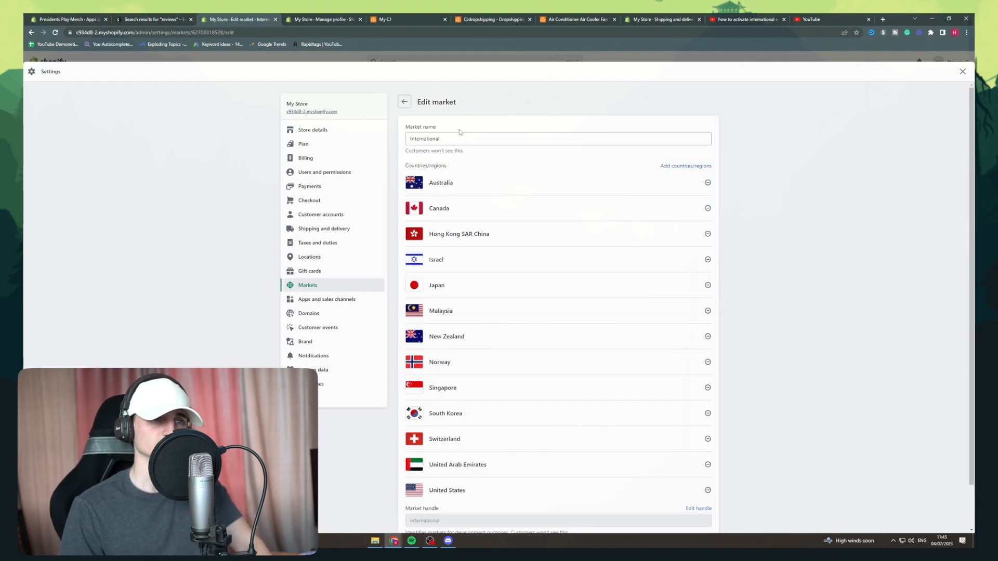
pyautogui.scroll(-1, 559, 168)
pyautogui.scroll(2, 535, 272)
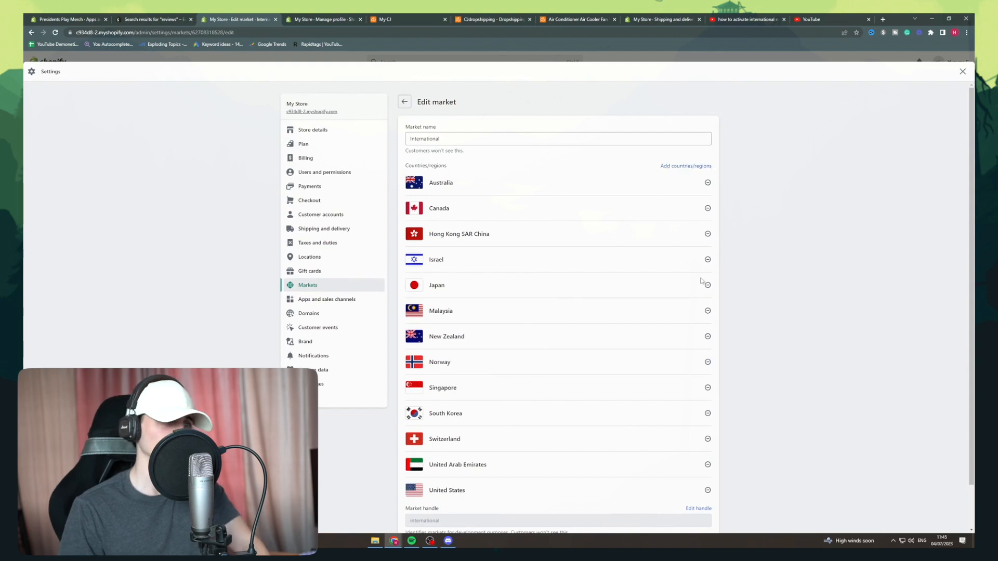
pyautogui.scroll(-2, 572, 244)
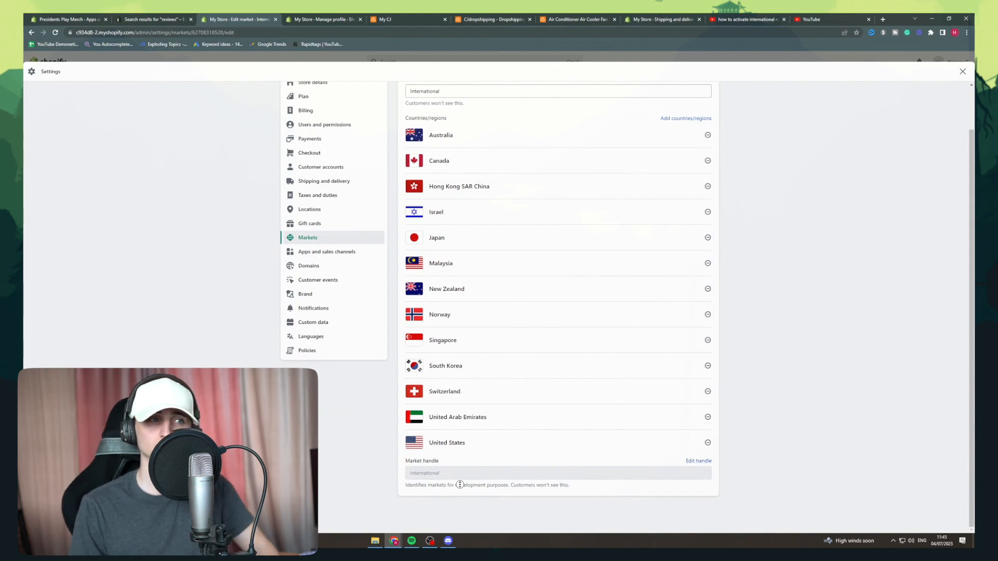
pyautogui.scroll(2, 461, 484)
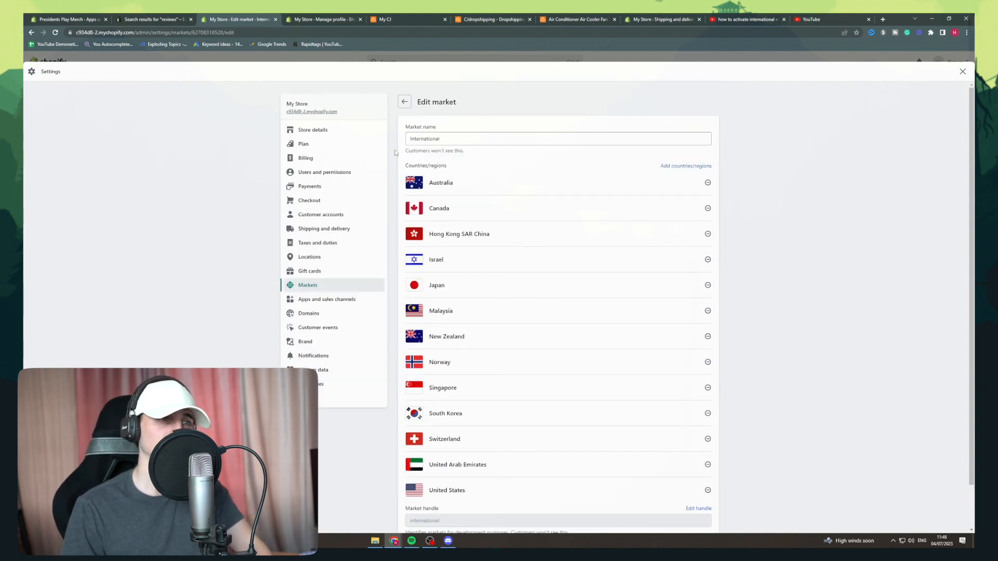
pyautogui.click(408, 105)
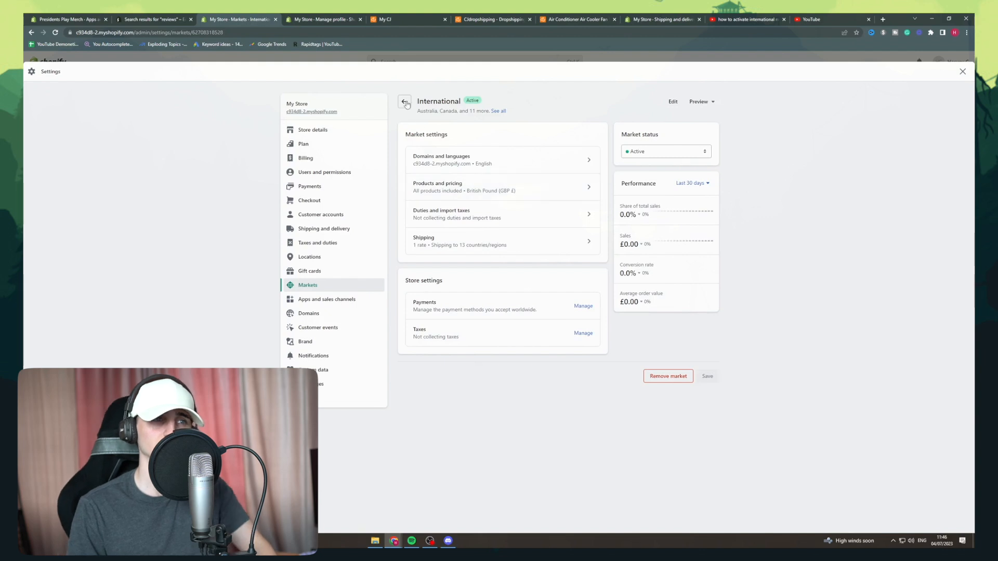
# Start a new market from the markets overview and name it "Top 5".
pyautogui.click(406, 103)
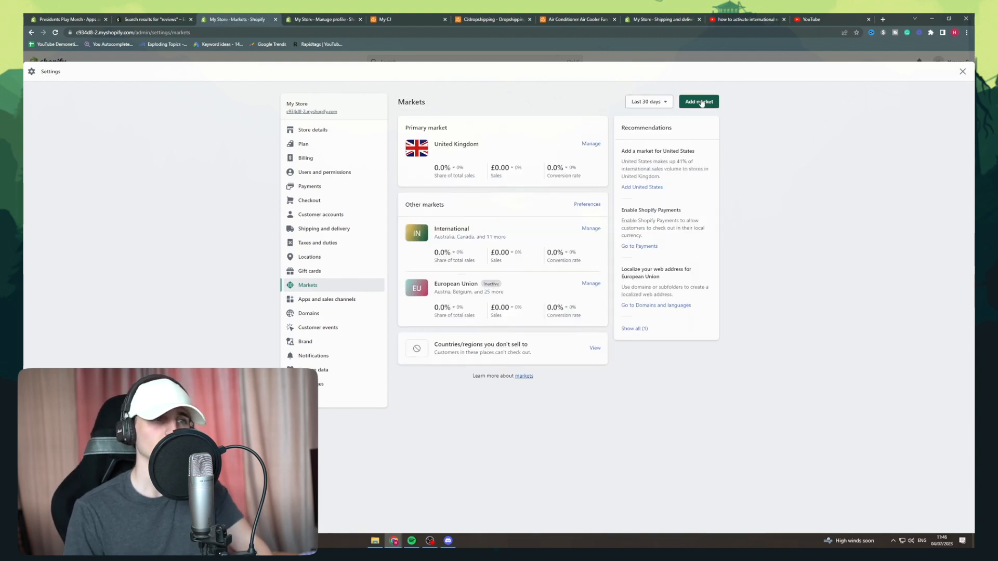
pyautogui.click(702, 102)
pyautogui.click(528, 136)
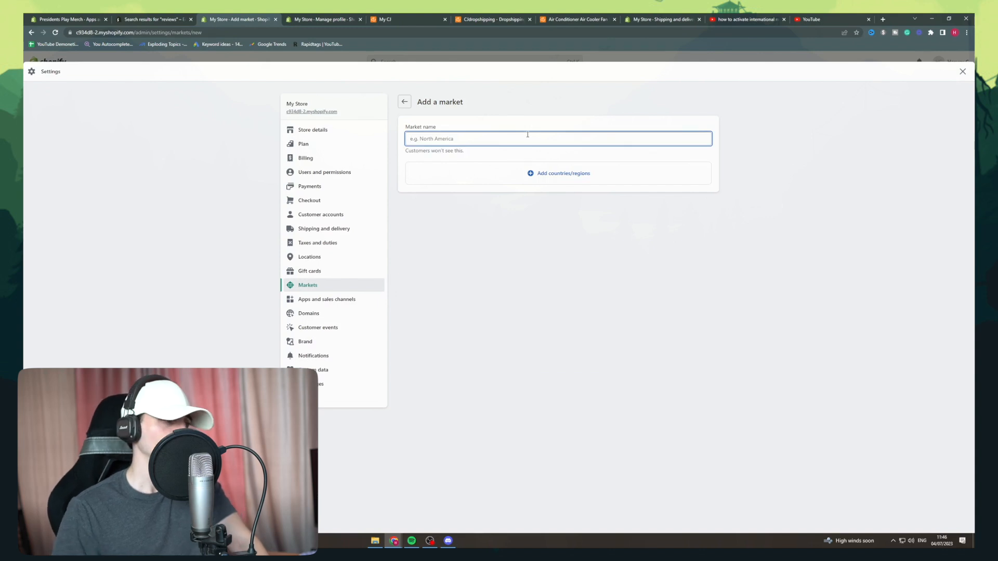
pyautogui.write('Top 5')
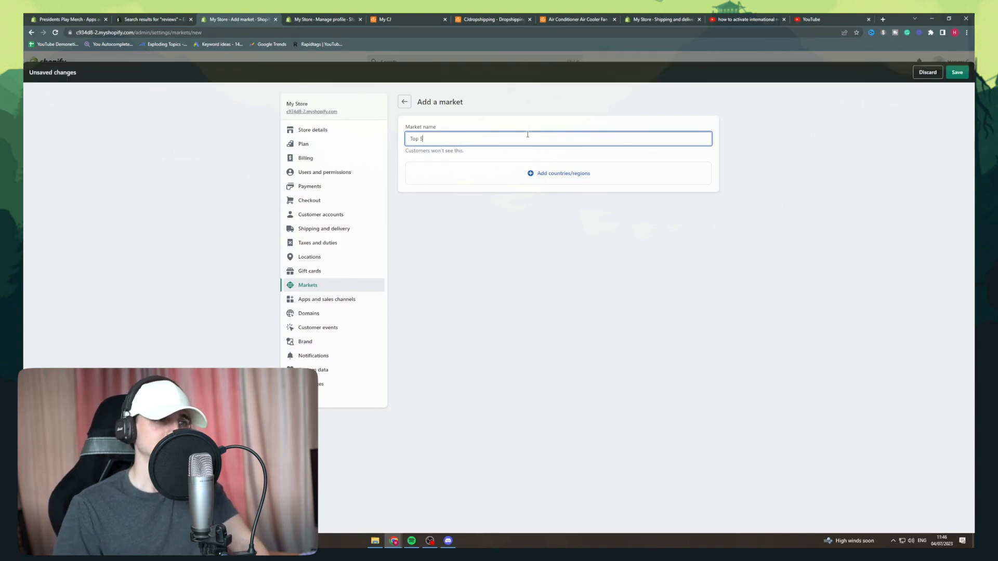
pyautogui.click(527, 105)
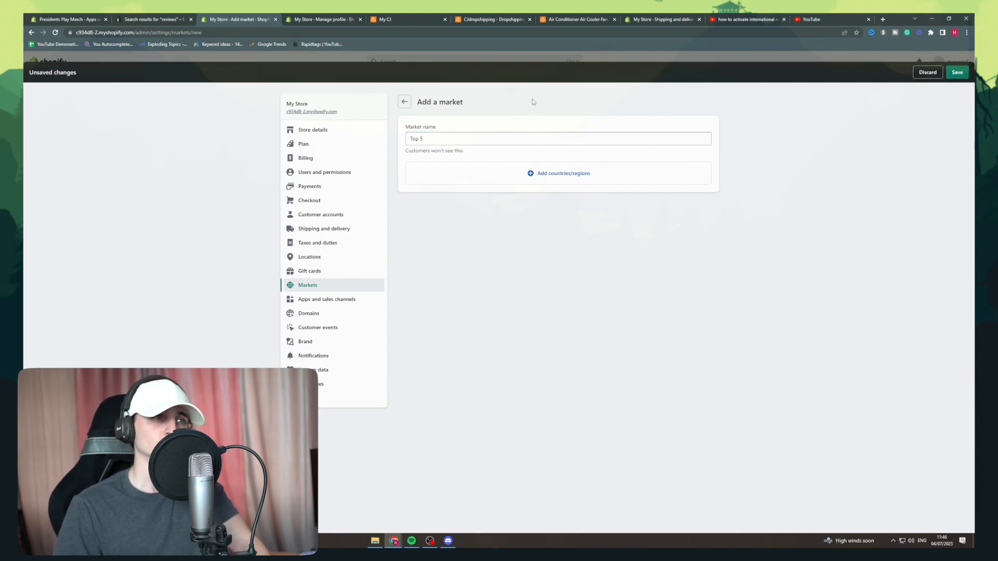
# Add Algeria, Botswana, Congo - Brazzaville, Ethiopia and Liberia to the "Top 5" market and save it.
pyautogui.click(575, 175)
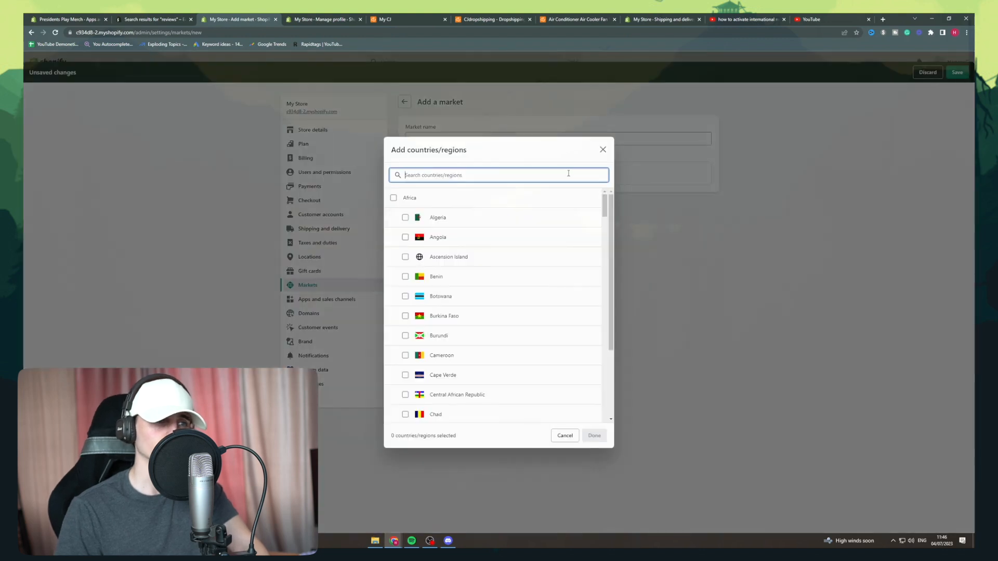
pyautogui.click(450, 218)
pyautogui.click(451, 297)
pyautogui.scroll(-2, 508, 347)
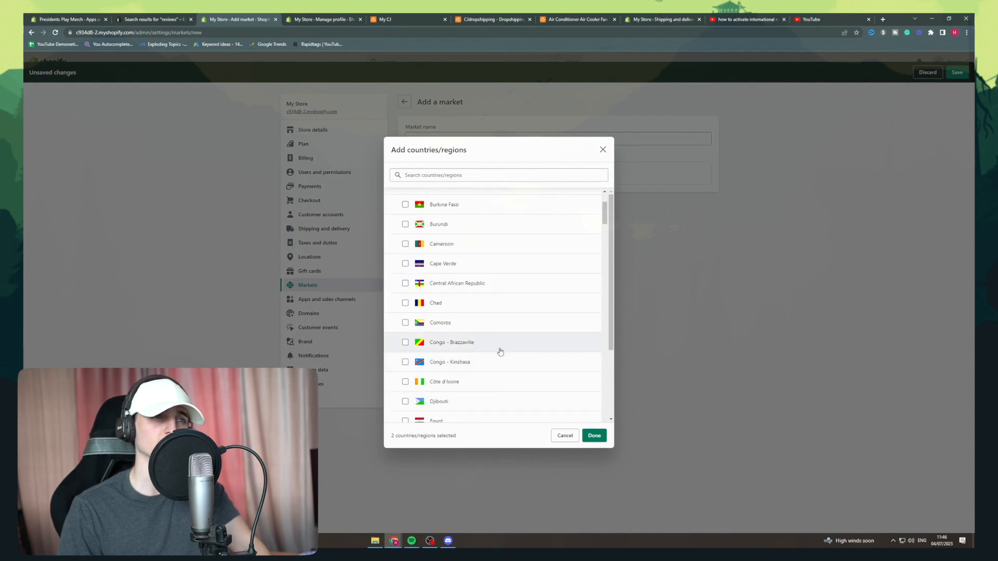
pyautogui.click(500, 352)
pyautogui.scroll(-2, 500, 352)
pyautogui.click(499, 350)
pyautogui.scroll(-3, 498, 350)
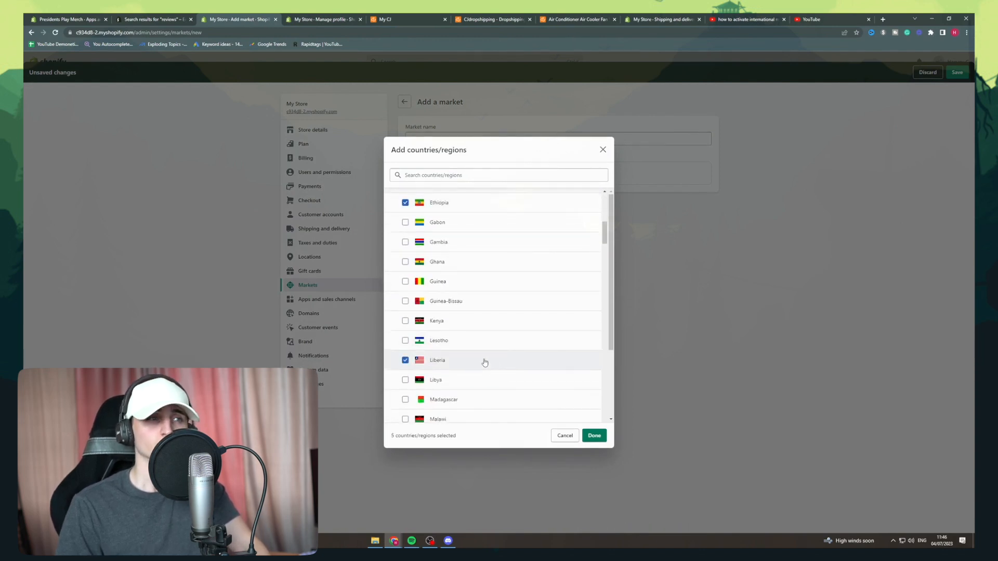
pyautogui.click(593, 434)
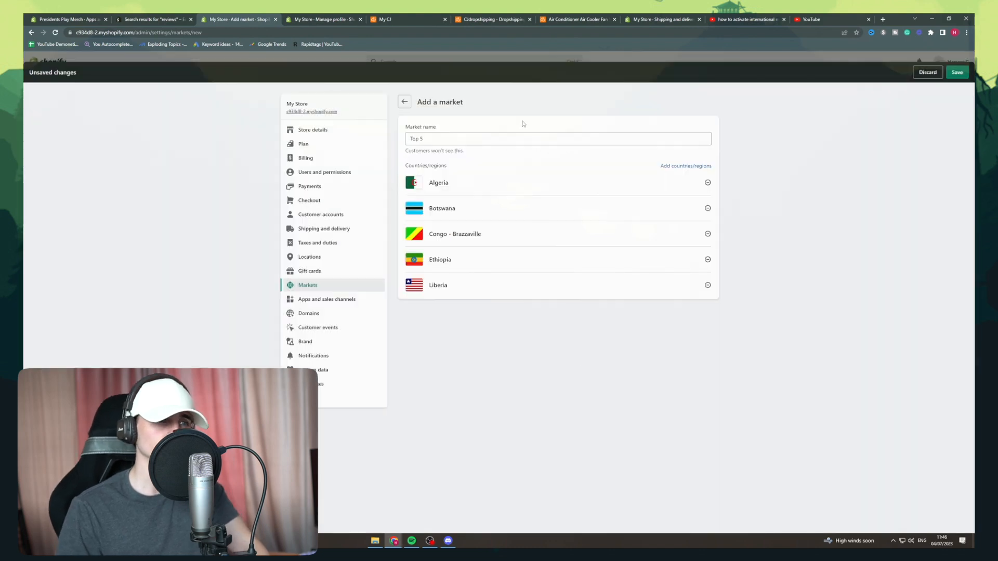
pyautogui.click(949, 77)
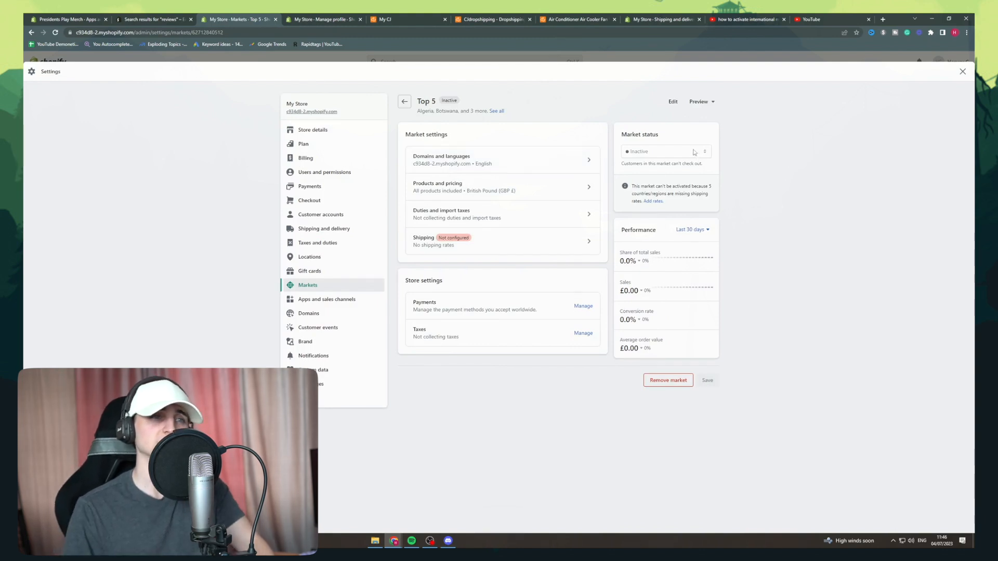
# Review the Top 5 market's shipping settings for its countries and return to the markets overview.
pyautogui.click(587, 240)
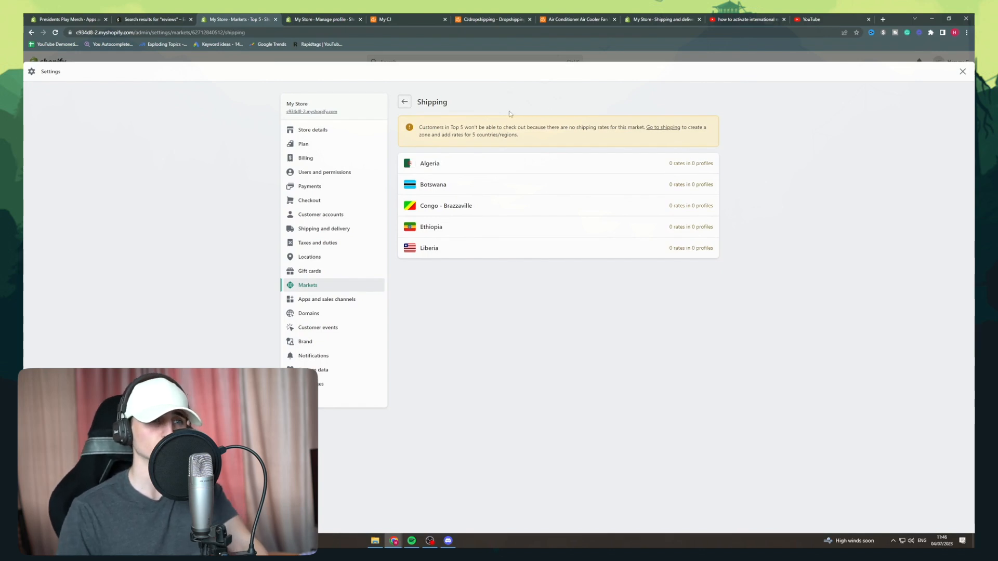
pyautogui.click(405, 102)
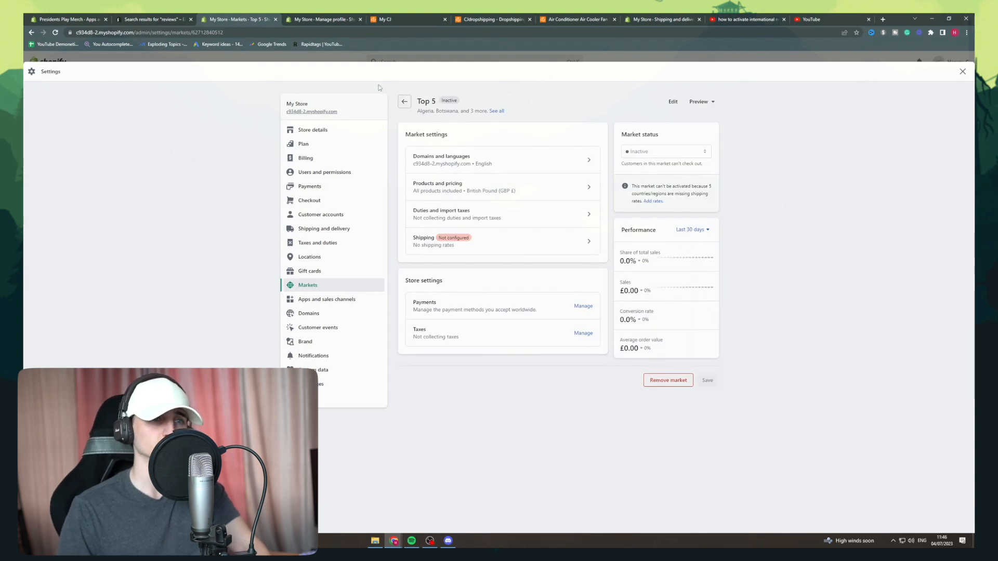
pyautogui.click(404, 102)
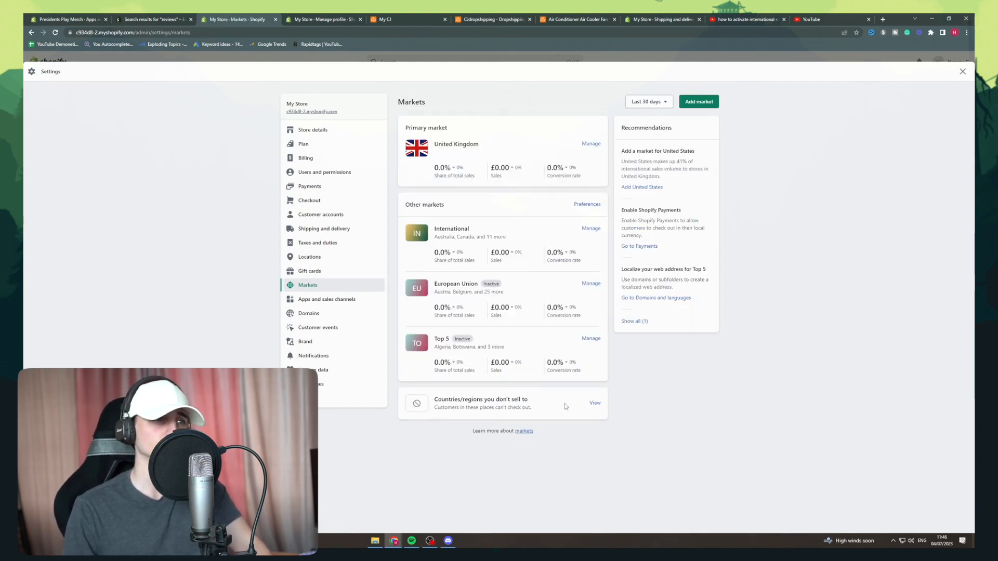
# Remove the Top 5 market from the store.
pyautogui.click(591, 339)
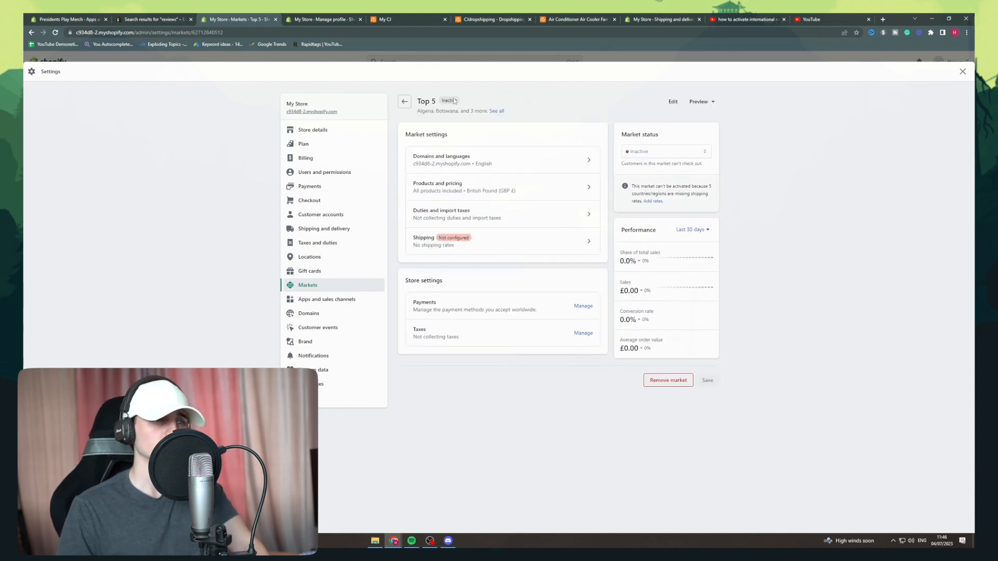
pyautogui.click(667, 380)
pyautogui.click(587, 323)
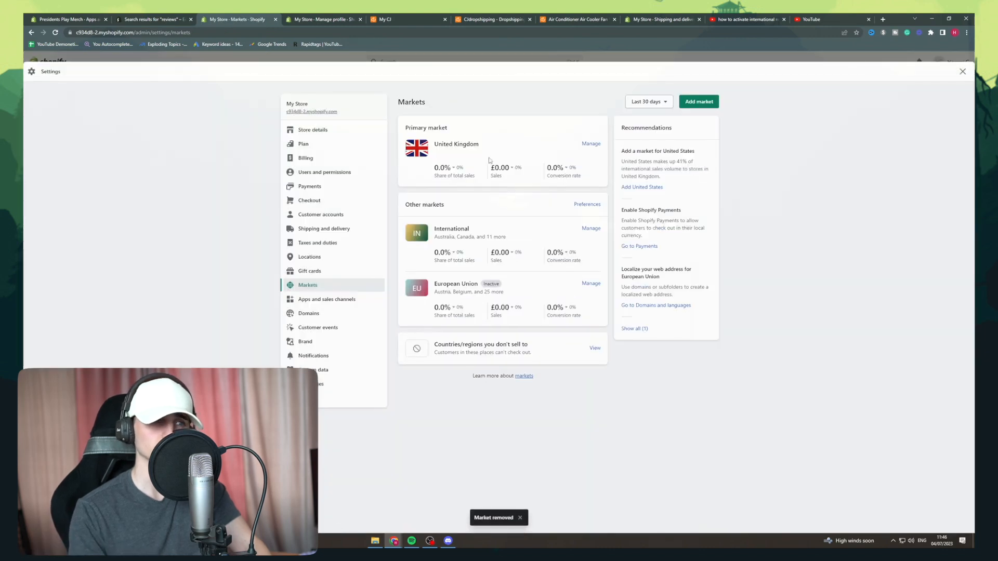
# View the countries/regions the store doesn't sell to, search them for "spain" and clear the search.
pyautogui.click(593, 352)
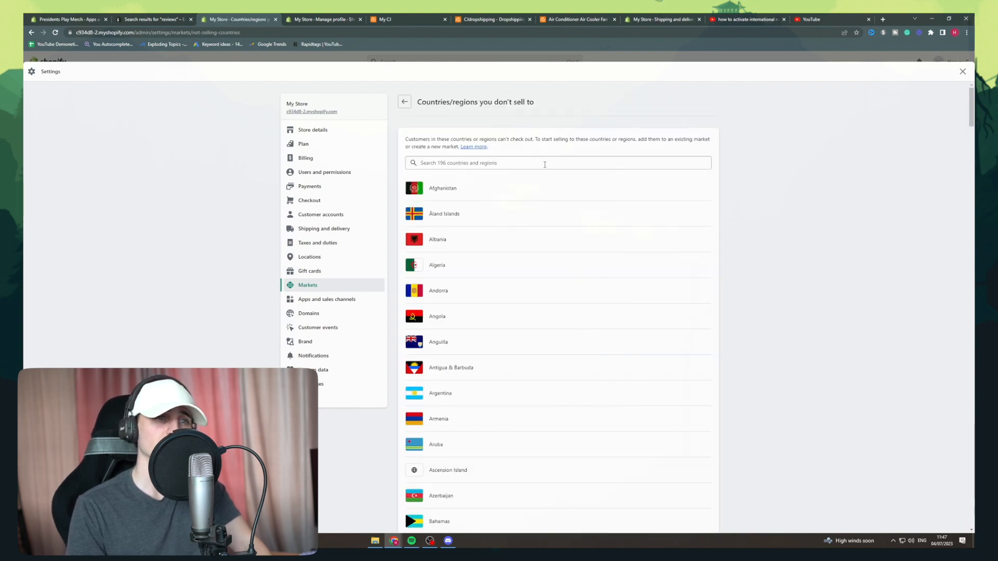
pyautogui.scroll(-3, 539, 173)
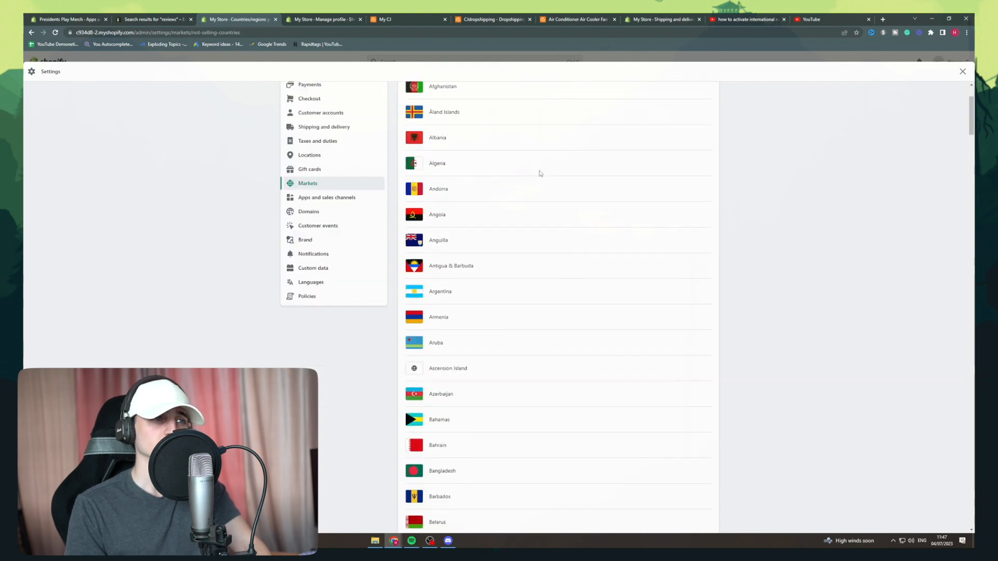
pyautogui.scroll(3, 737, 205)
pyautogui.click(638, 168)
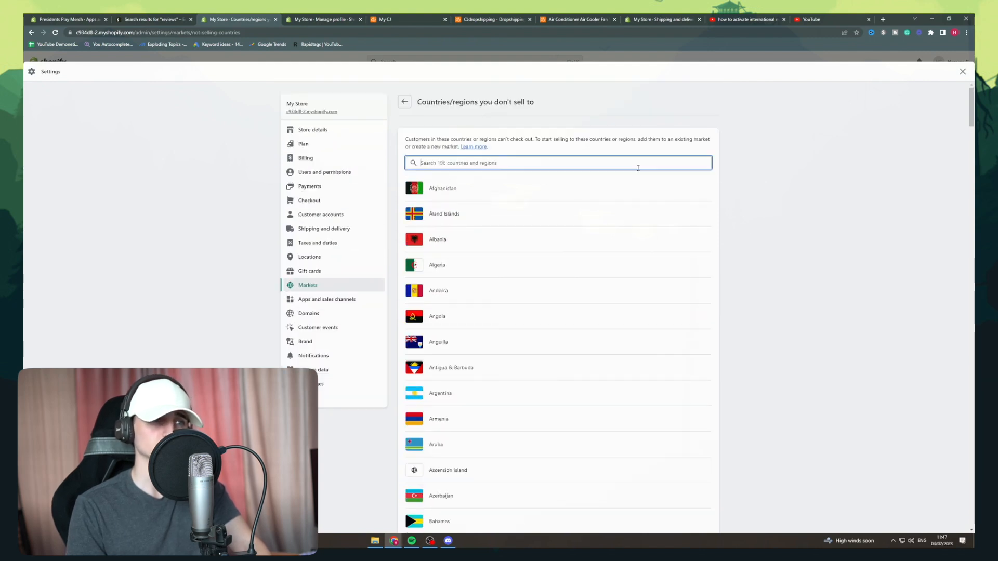
pyautogui.write('spain')
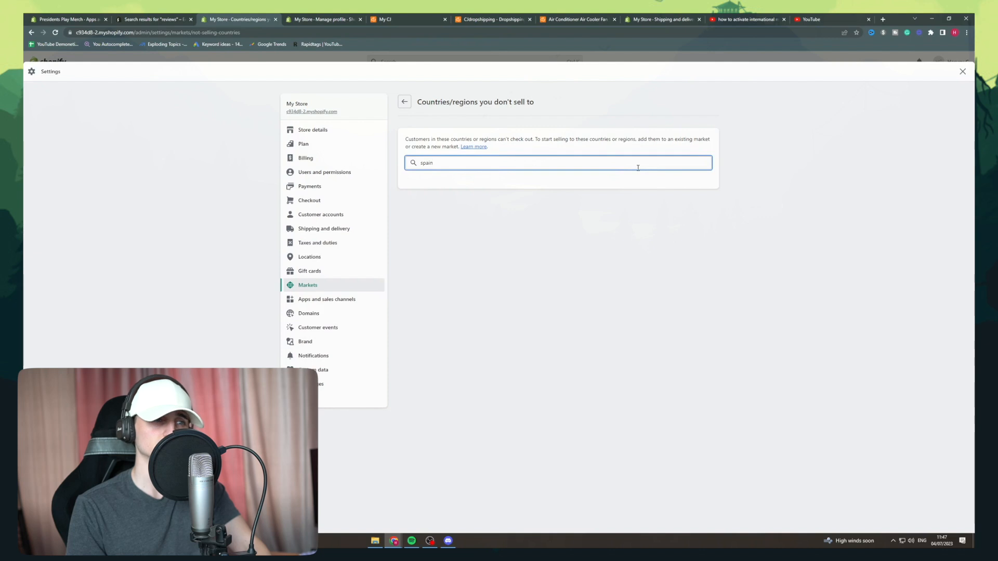
pyautogui.press('BackSpace')
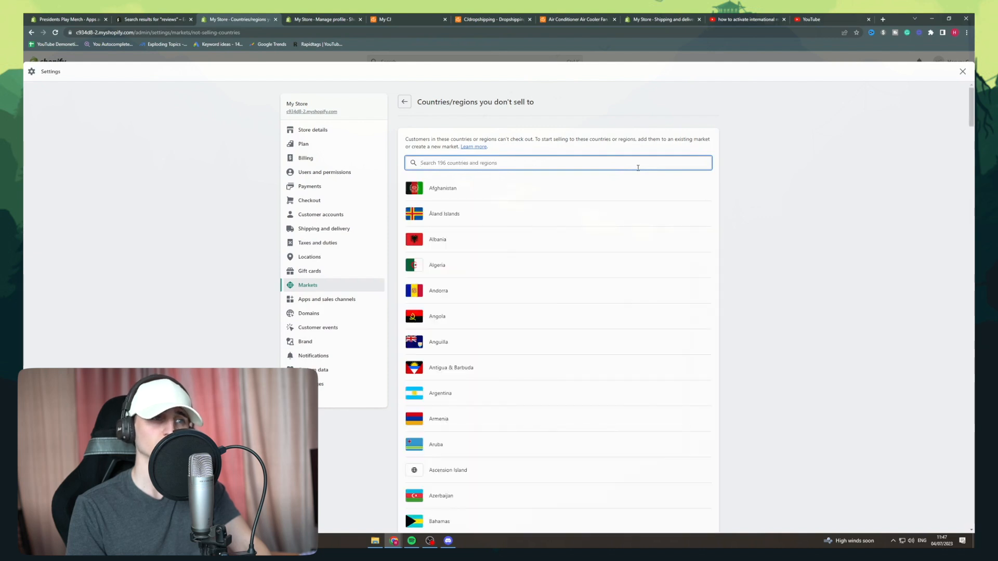
# Search the countries/regions not sold to for "port" and "arge", and return to the markets overview.
pyautogui.write('port')
pyautogui.hotkey('ctrl', 'a')
pyautogui.press('BackSpace')
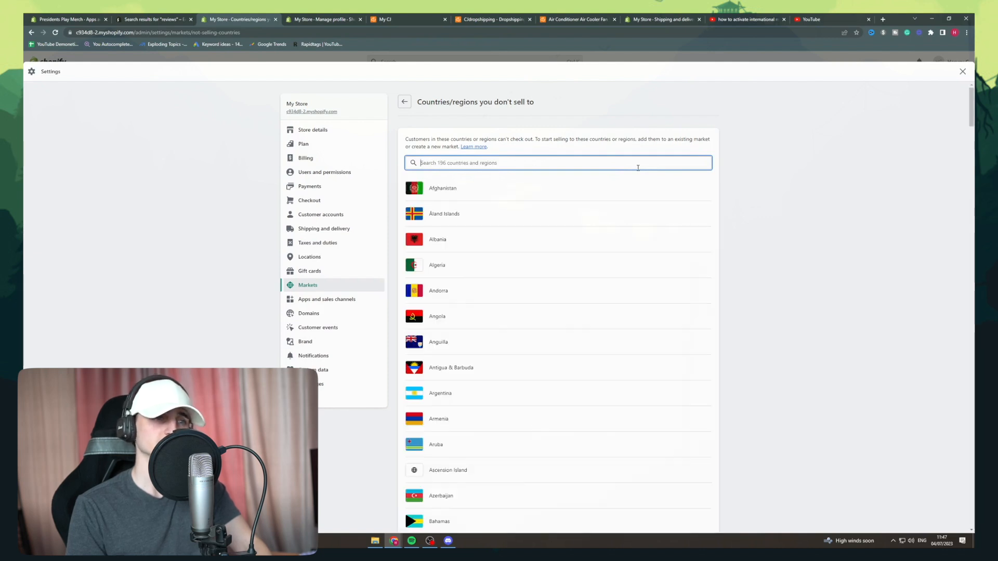
pyautogui.write('arge')
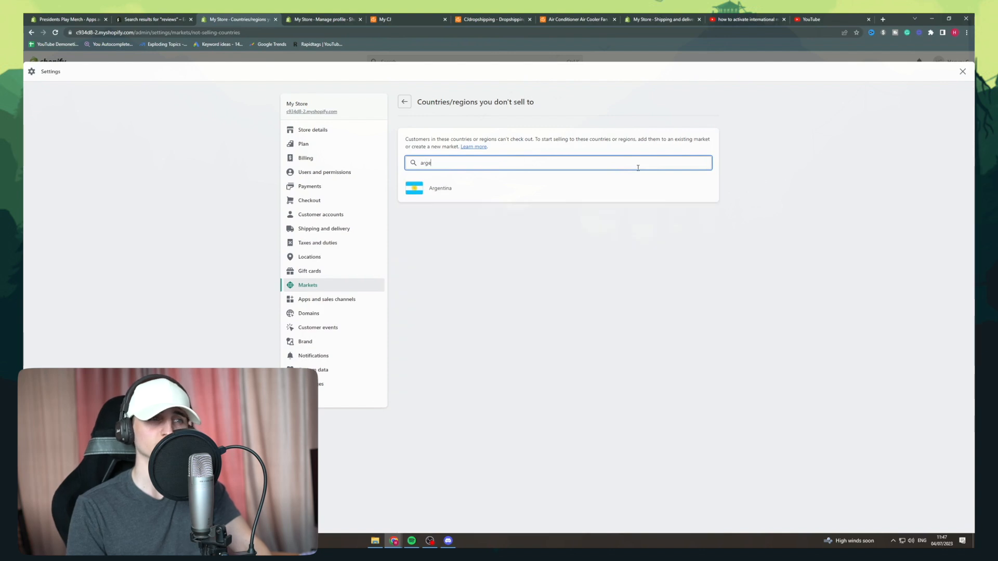
pyautogui.press('BackSpace')
pyautogui.hotkey('alt', 'Left')
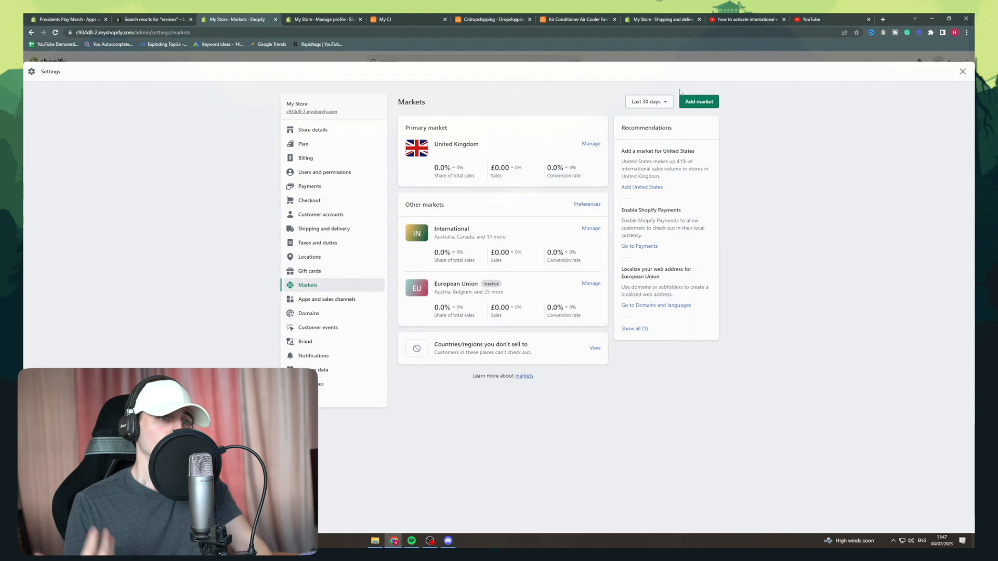